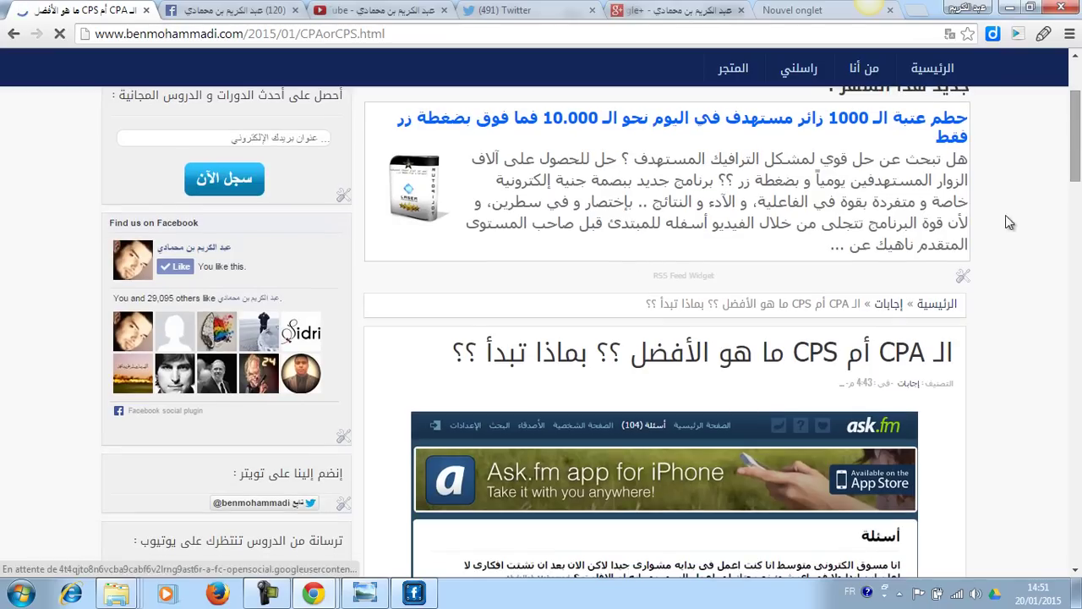
Step: Copy the article title "الـ CPA أم CPS ما هو الأفضل ؟؟ بماذا تبدأ ؟؟" from the blog page into the FaceWar post text
mouse_move(954, 355)
left_mouse_down()
mouse_move(757, 370)
mouse_move(455, 360)
left_mouse_up()
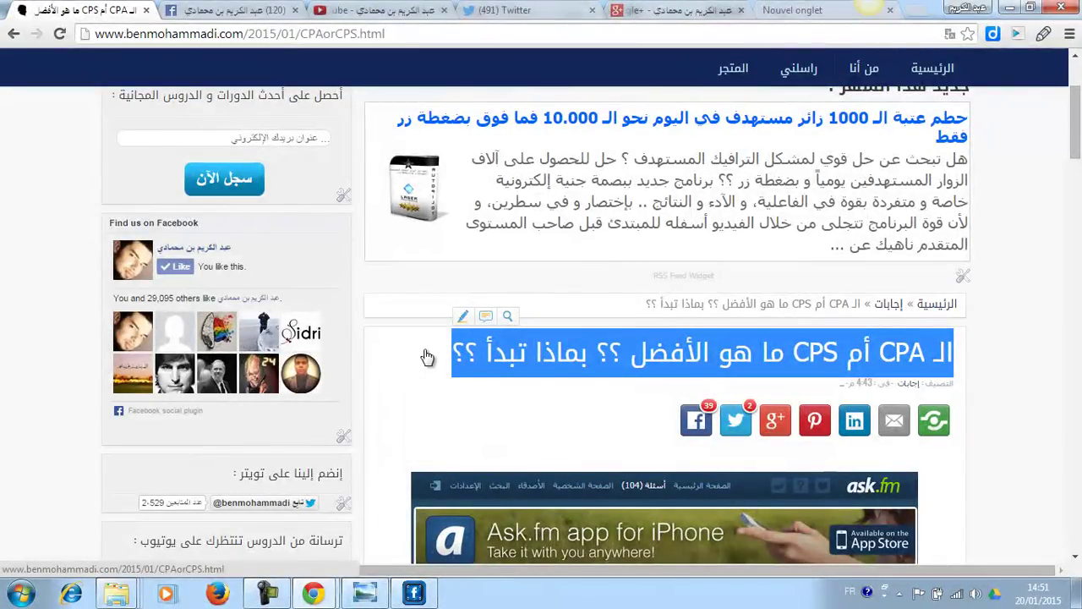
left_click(414, 593)
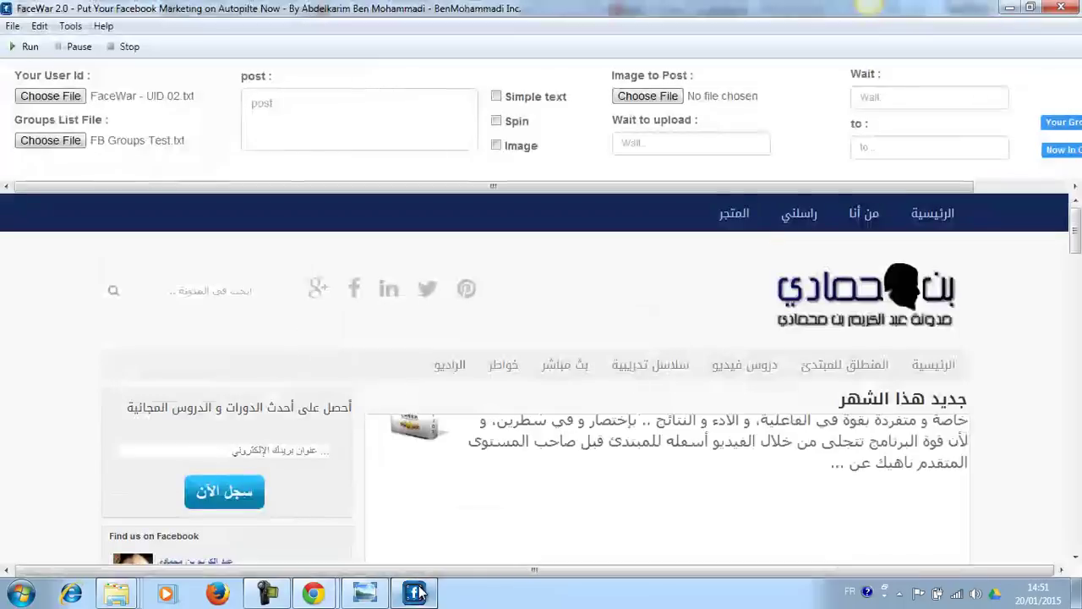
left_click(343, 91)
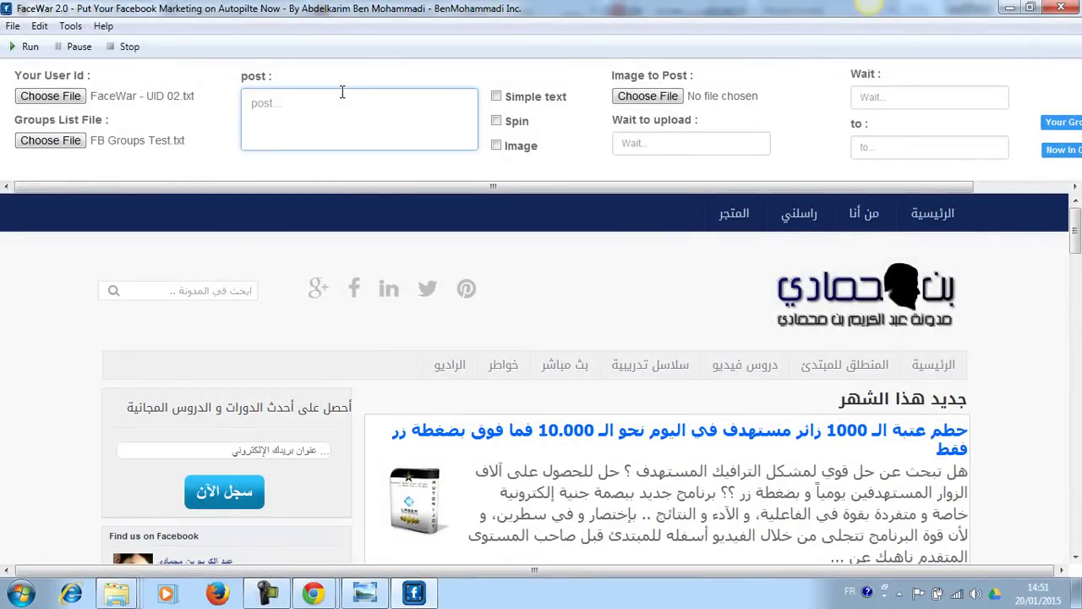
type("ما هو الأفضل ؟؟ بماذا تبدأ ؟؟ CPS أم CPA الـ")
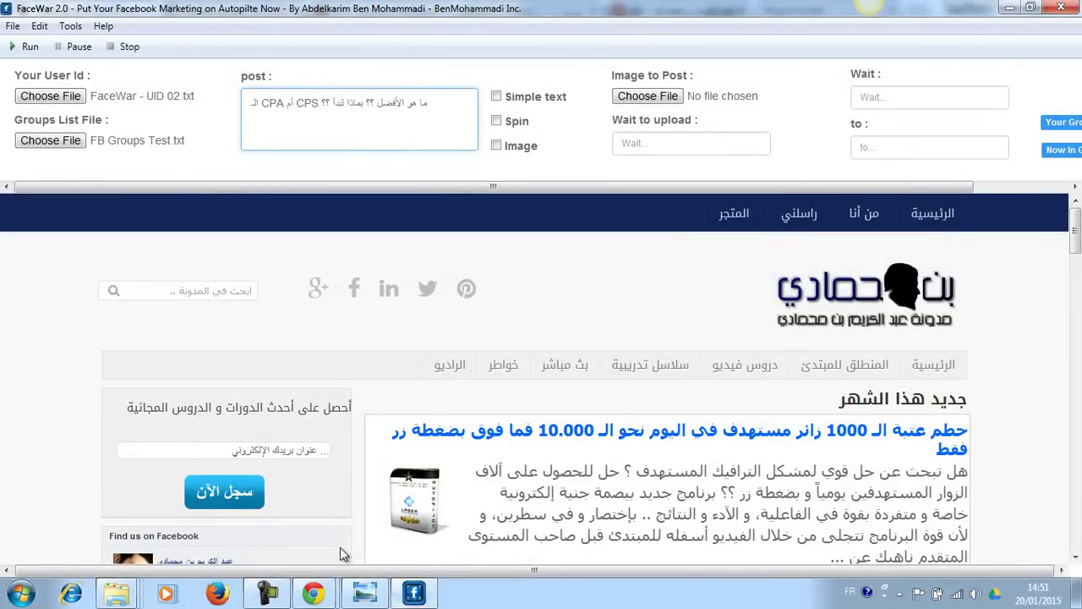
mouse_move(328, 595)
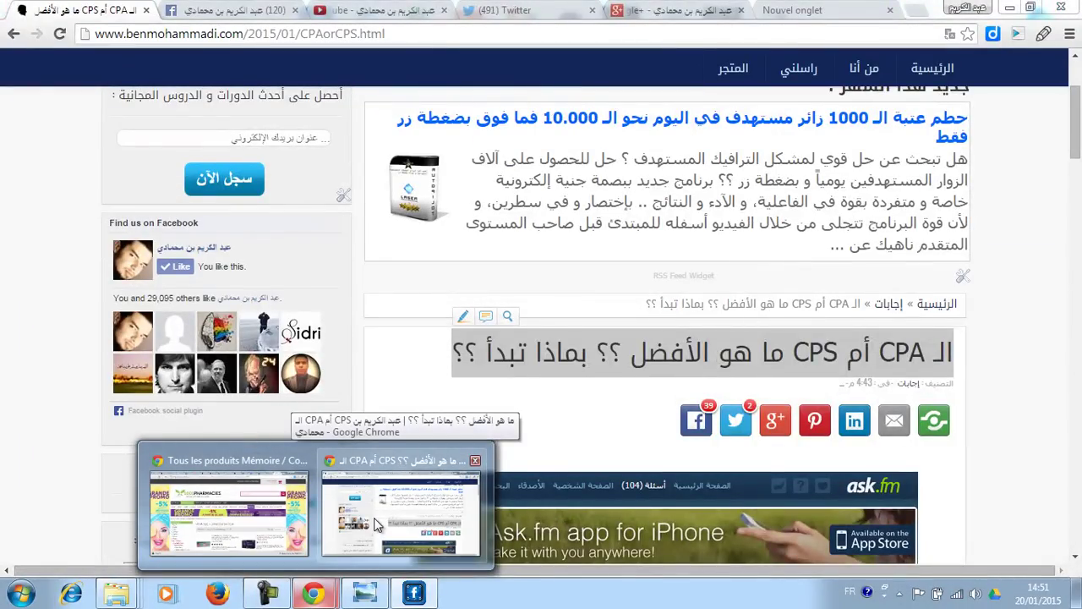
left_click(376, 524)
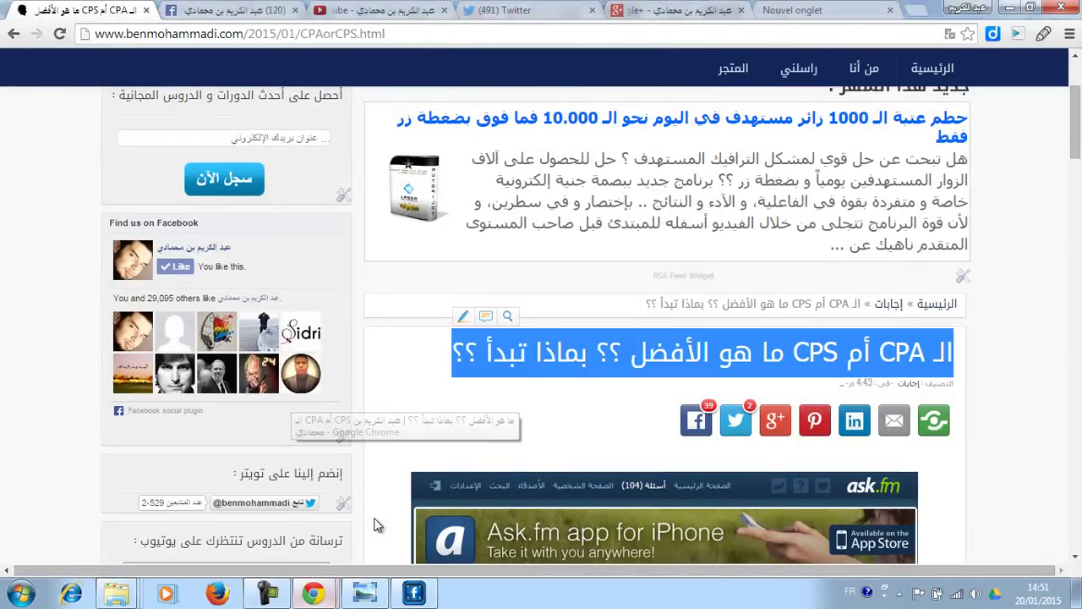
left_click(282, 36)
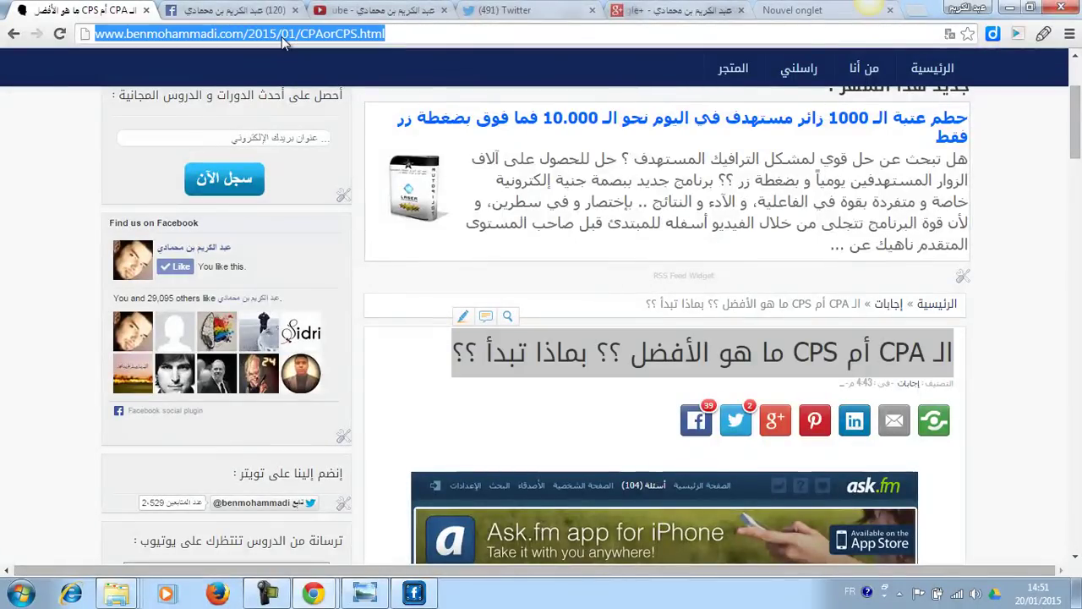
left_click(816, 10)
type("=> http://goo.gl/Dbf5IR <=")
key("ctrl+a")
key("ctrl+c")
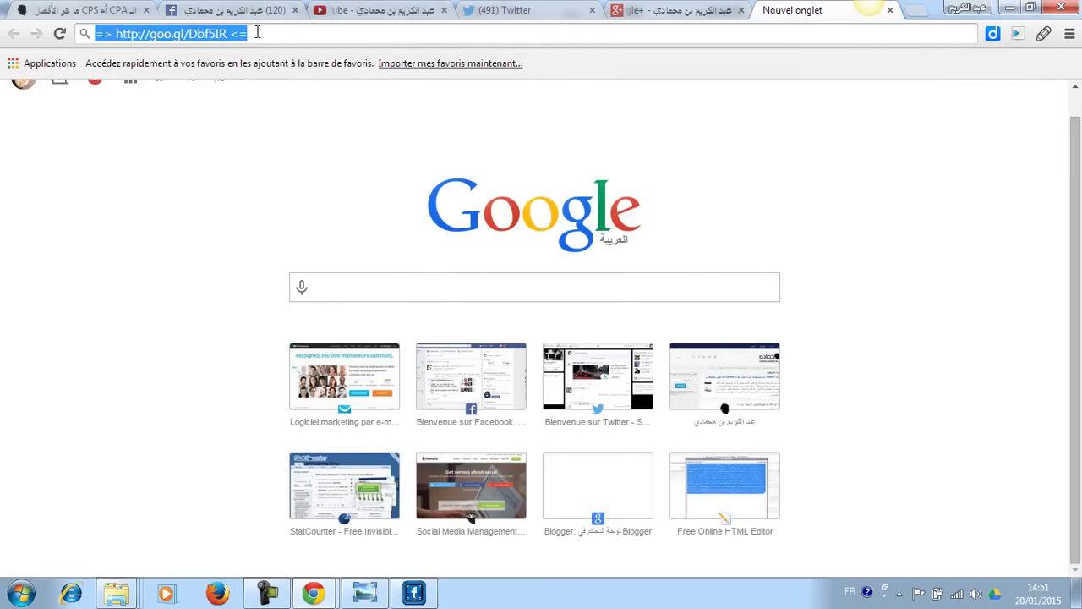
left_click(414, 592)
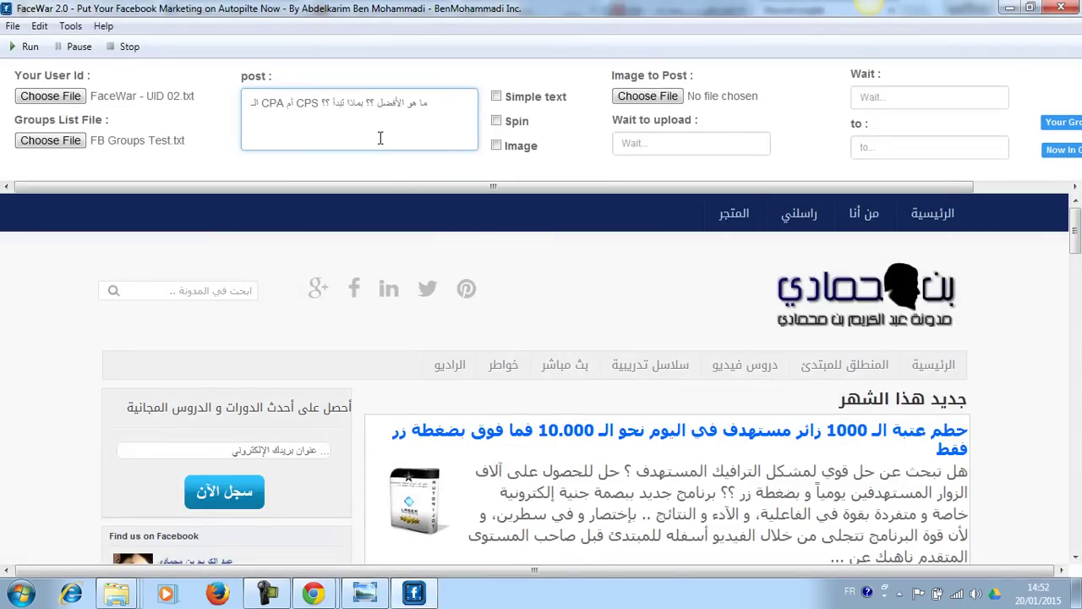
key("ctrl+v")
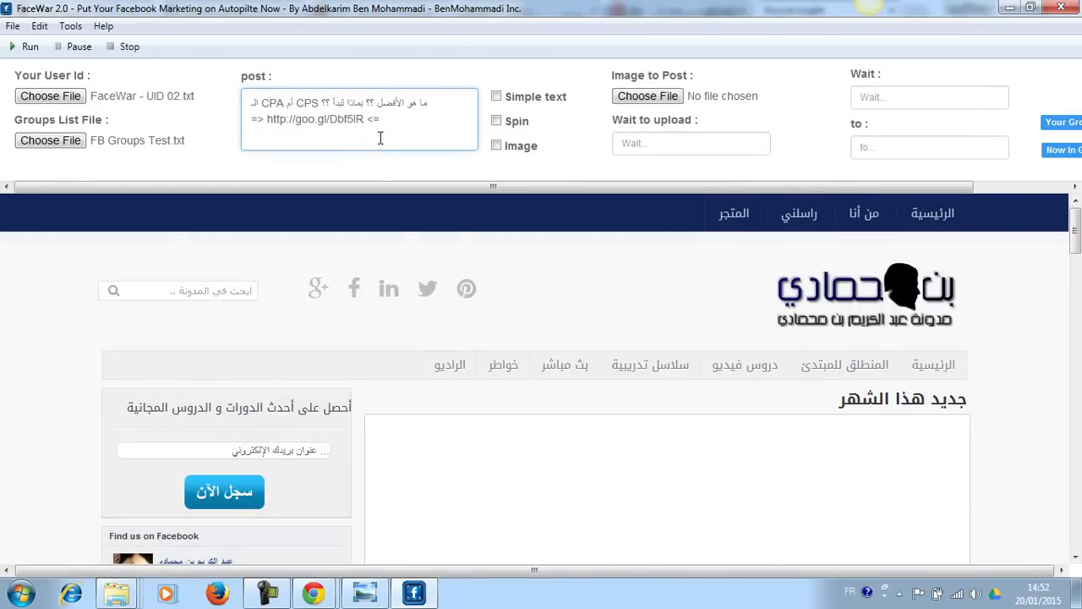
Step: Enable the Simple text and Image options and attach the PNG image from the Post Image folder
left_click(497, 97)
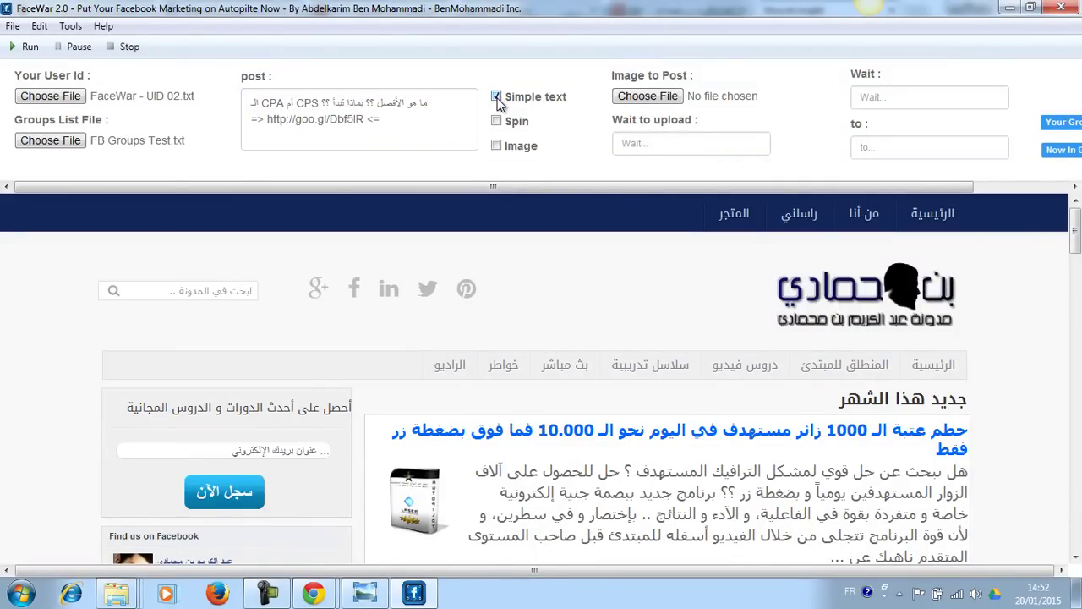
left_click(498, 146)
left_click(497, 146)
left_click(646, 96)
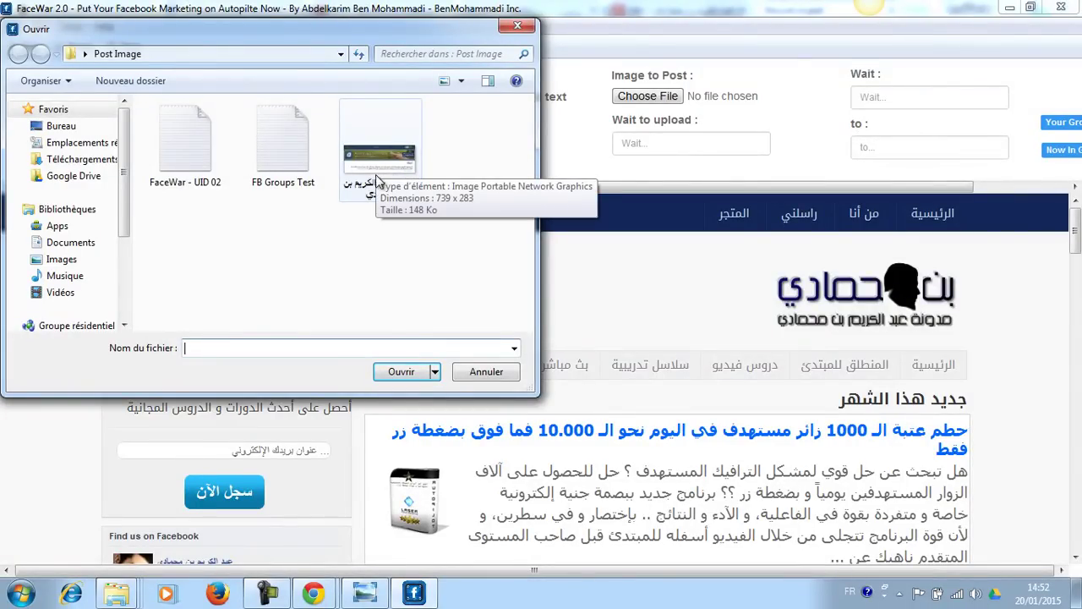
left_click(378, 168)
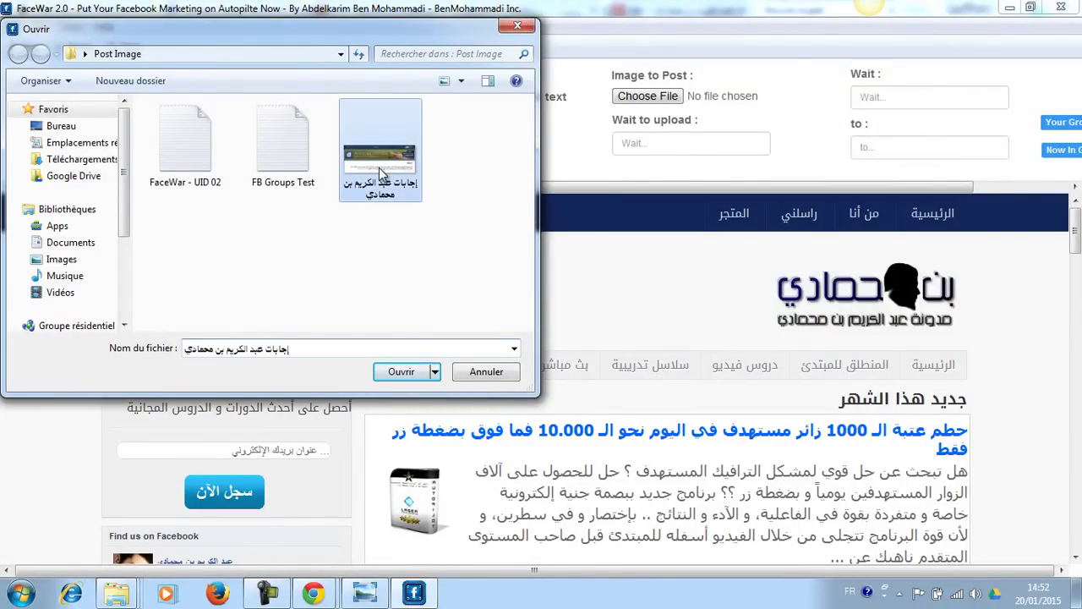
left_click(395, 372)
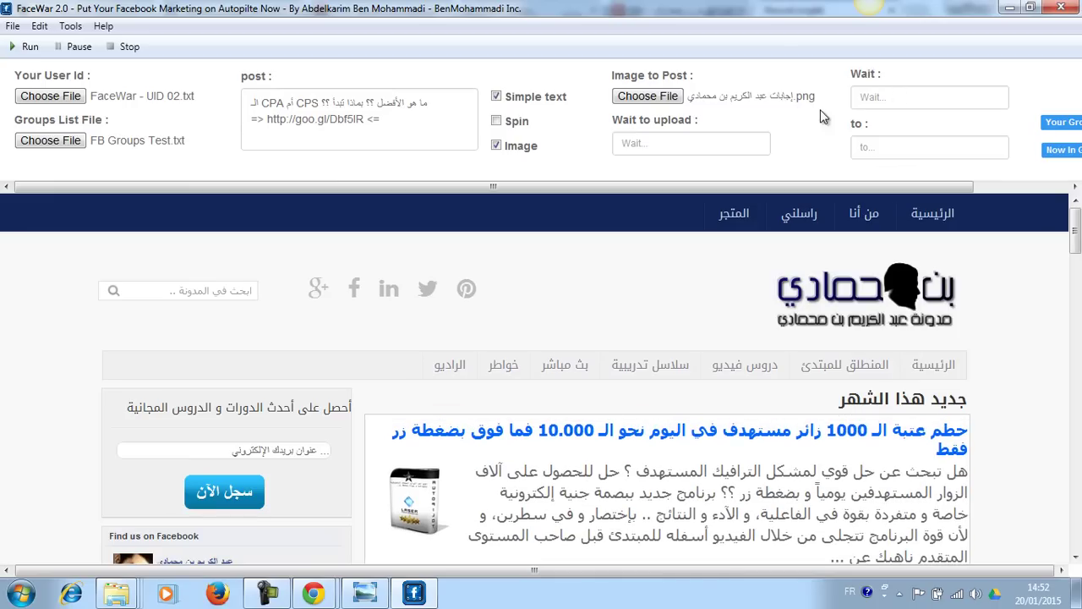
Step: Set the image's wait to upload to 59
left_click(701, 146)
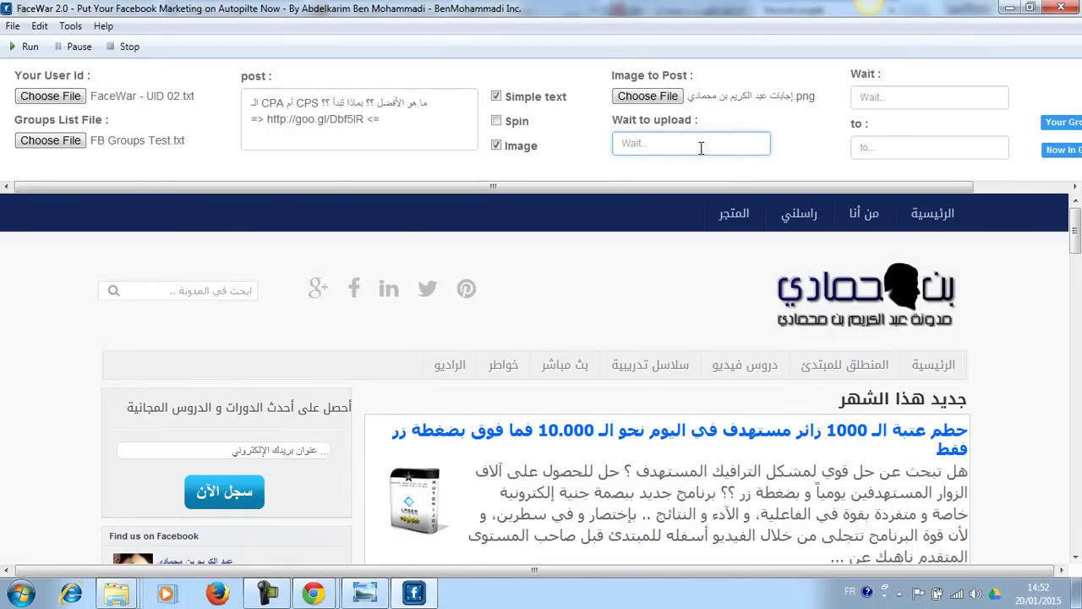
type("59")
left_click(820, 152)
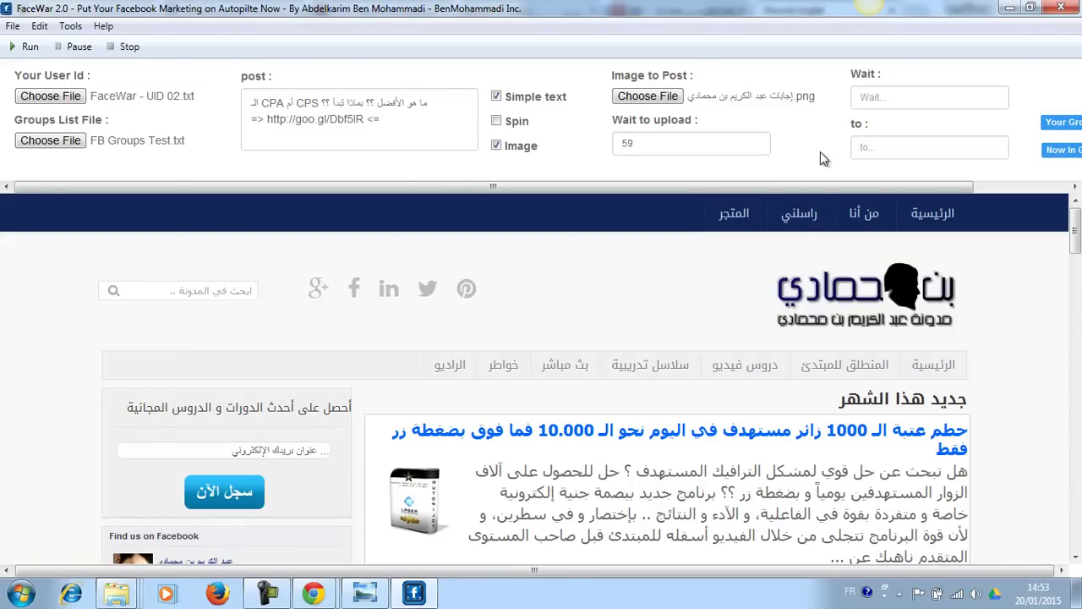
Step: Set the wait range between posts from 11 to 21
left_click(907, 98)
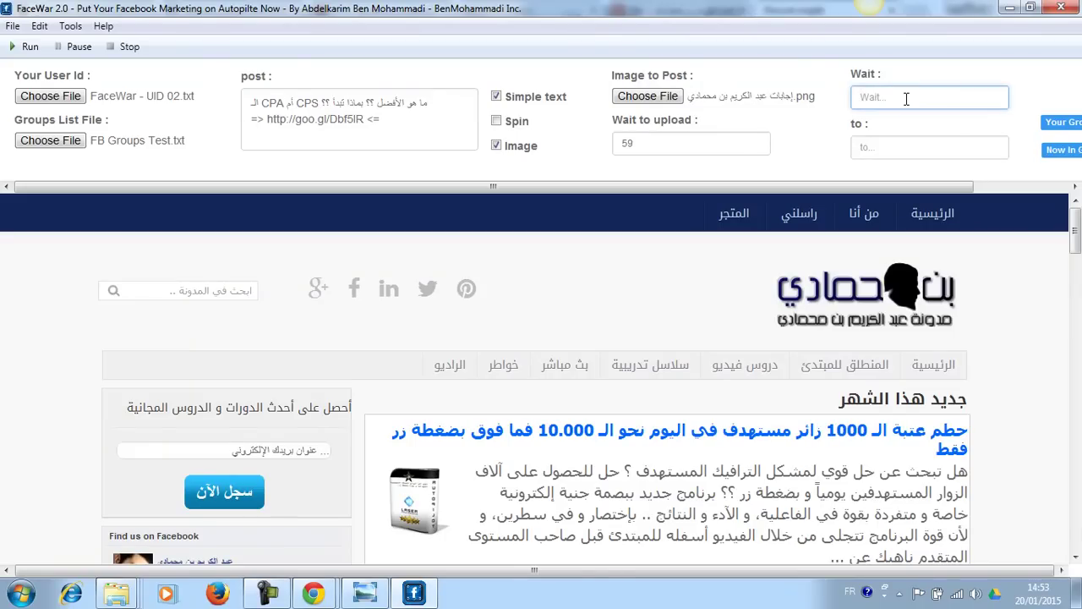
left_click(818, 154)
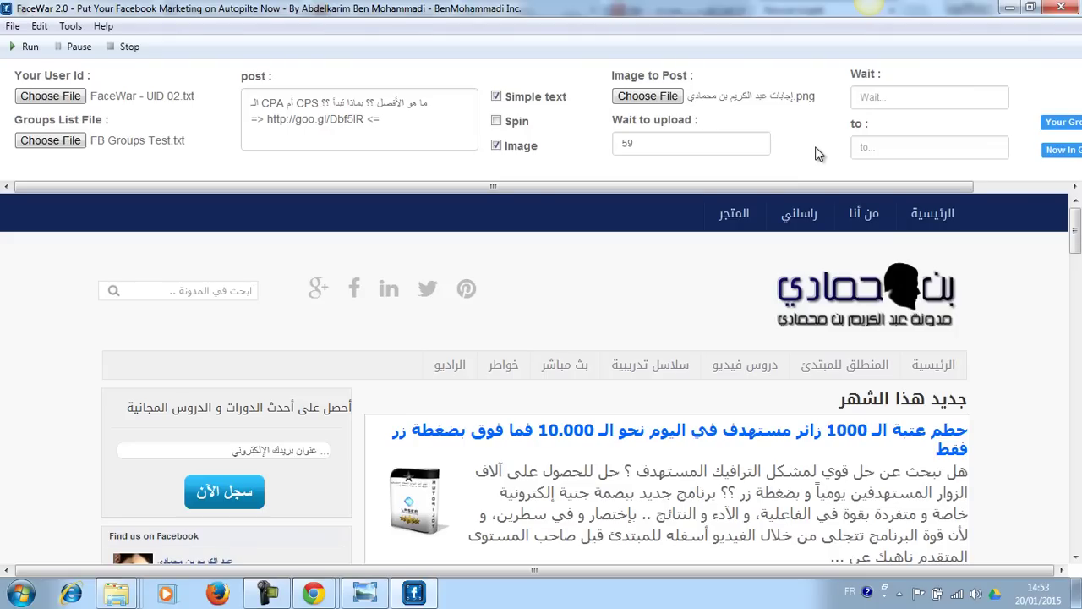
left_click(921, 99)
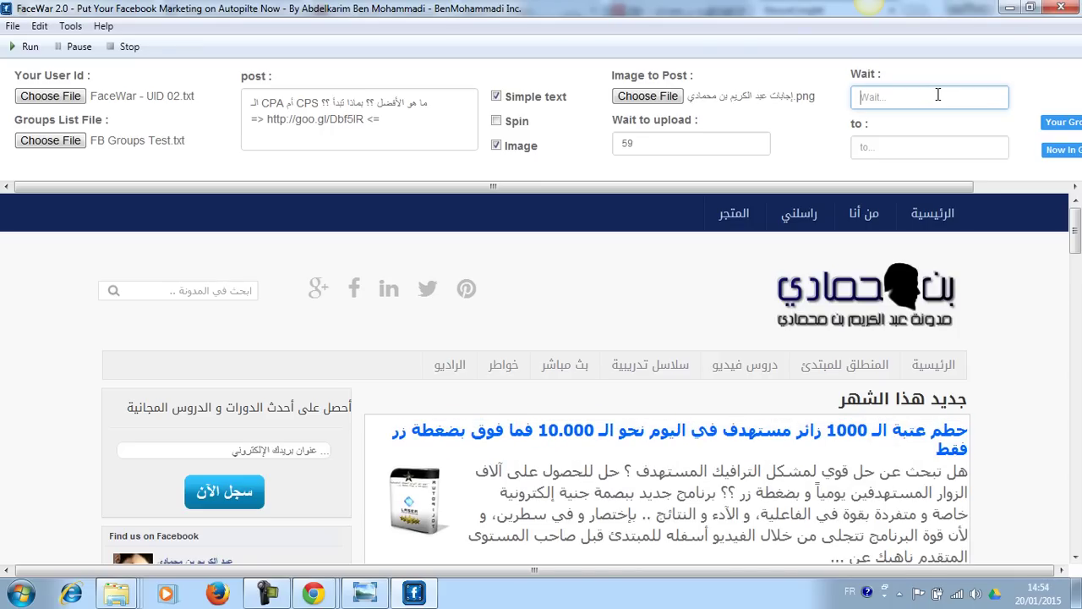
type("11")
left_click(900, 151)
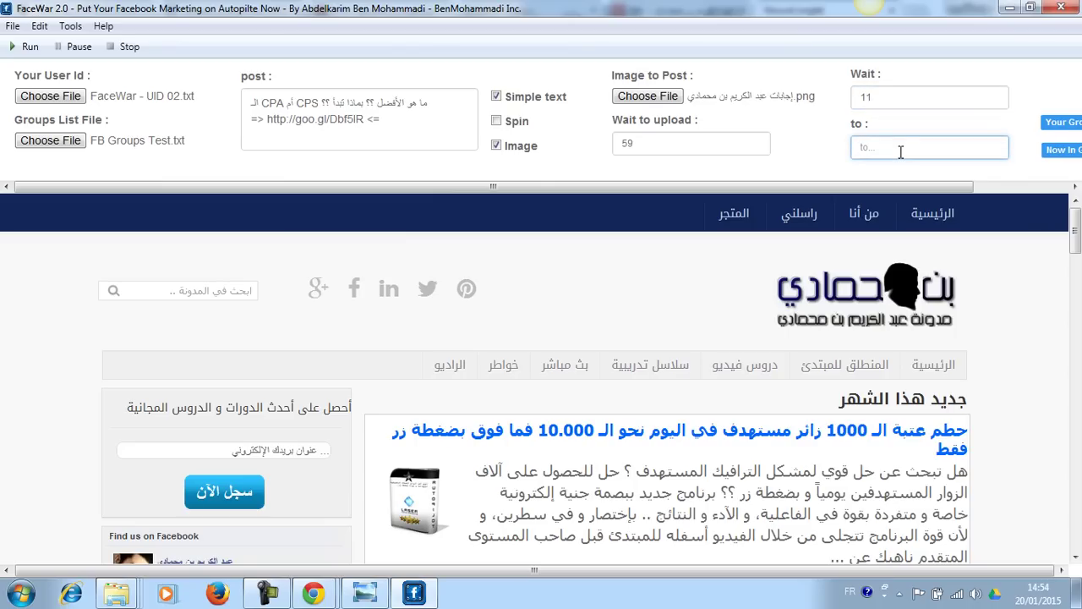
type("21")
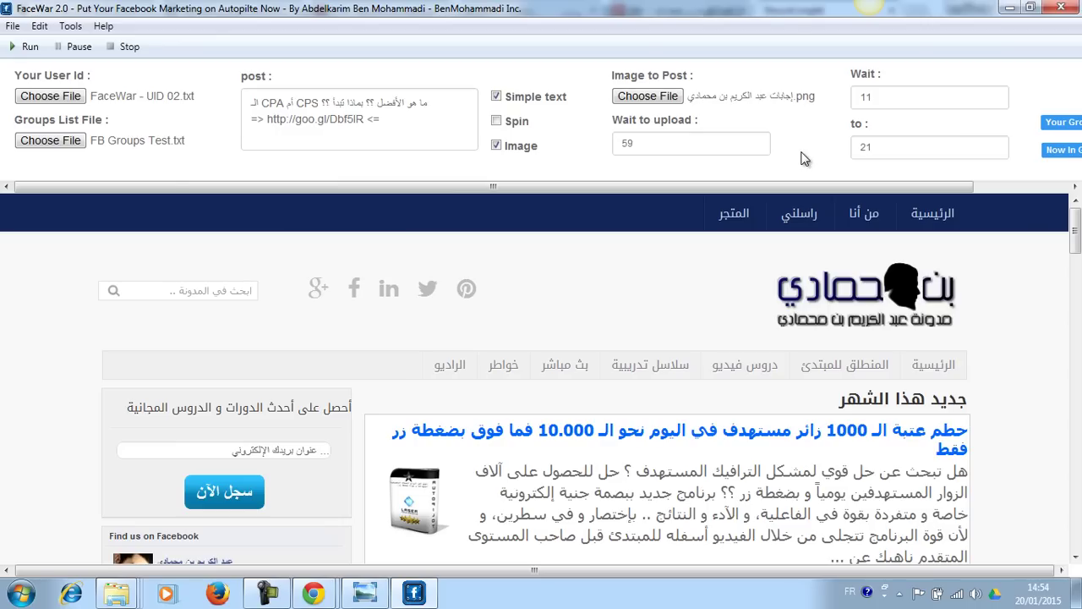
Step: Run the automated group posting and inspect the published post on the first group's page
left_click(26, 52)
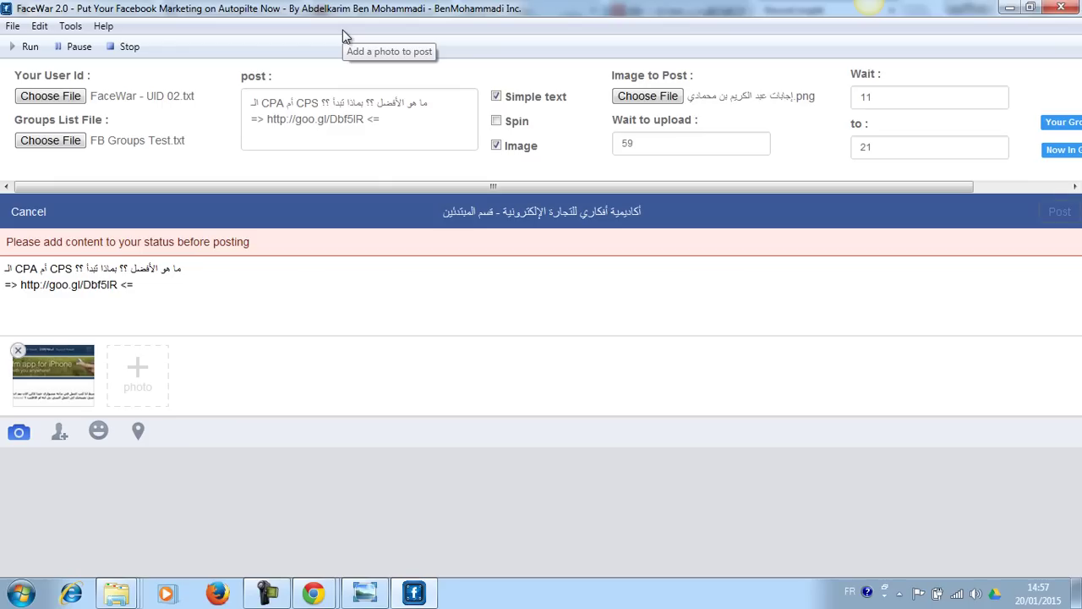
mouse_move(562, 3)
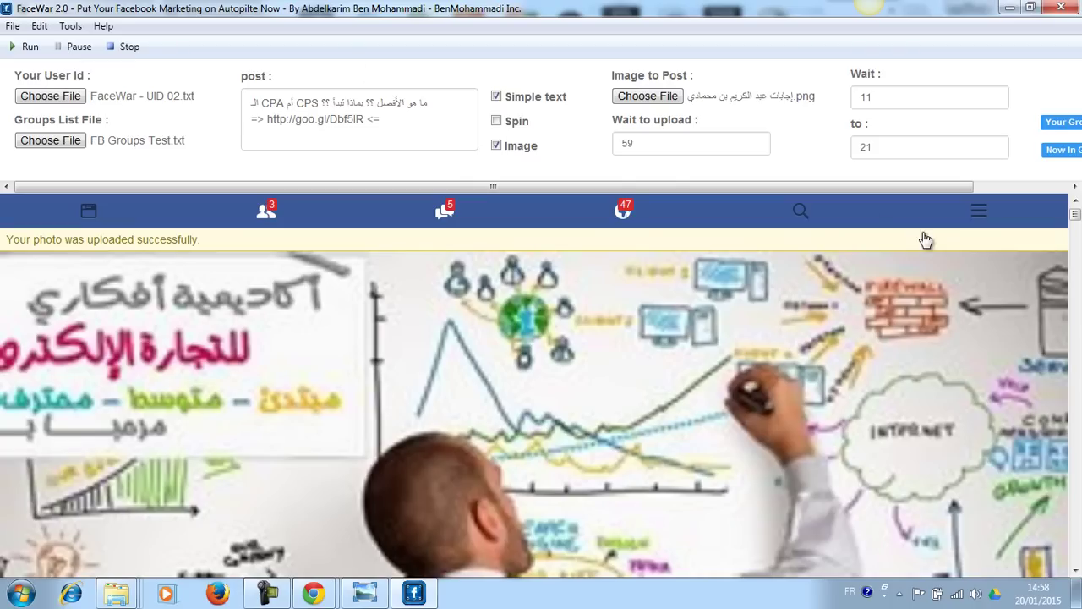
left_click_drag(1075, 217, 1077, 234)
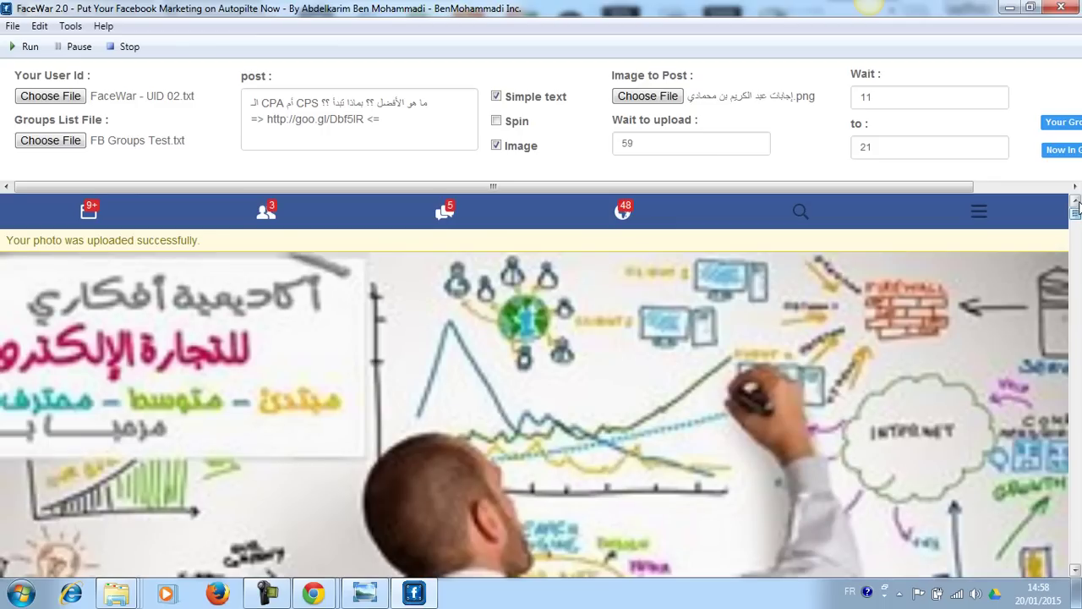
Step: Continue the posting run to the next group and remove the "=>" and "<=" arrows around the link in the post text
left_click(23, 47)
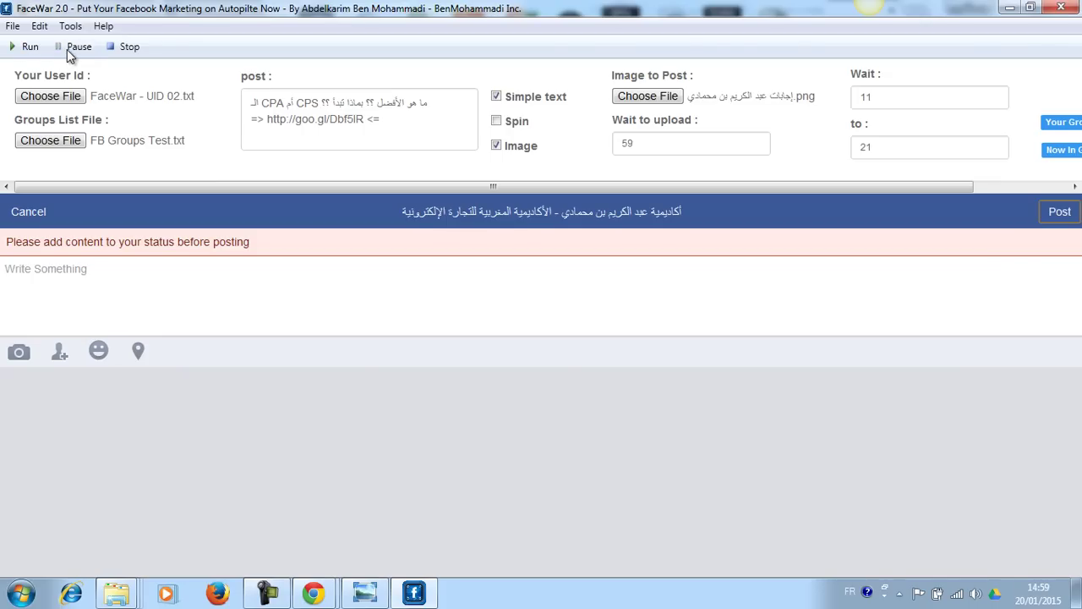
left_click(375, 119)
left_click_drag(375, 119, 384, 118)
key("BackSpace")
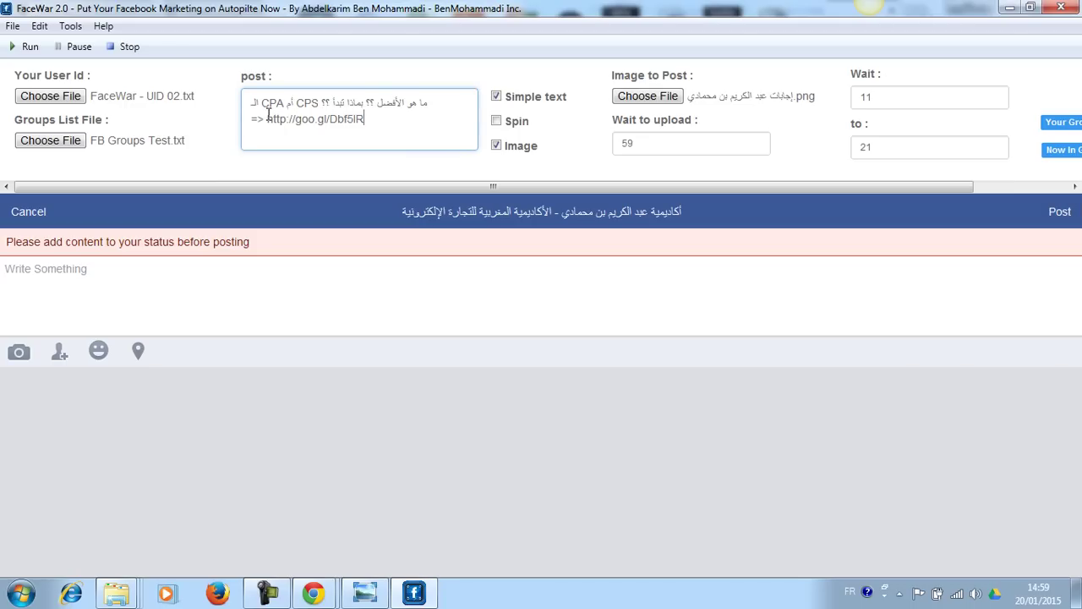
left_click_drag(268, 118, 253, 116)
key("BackSpace")
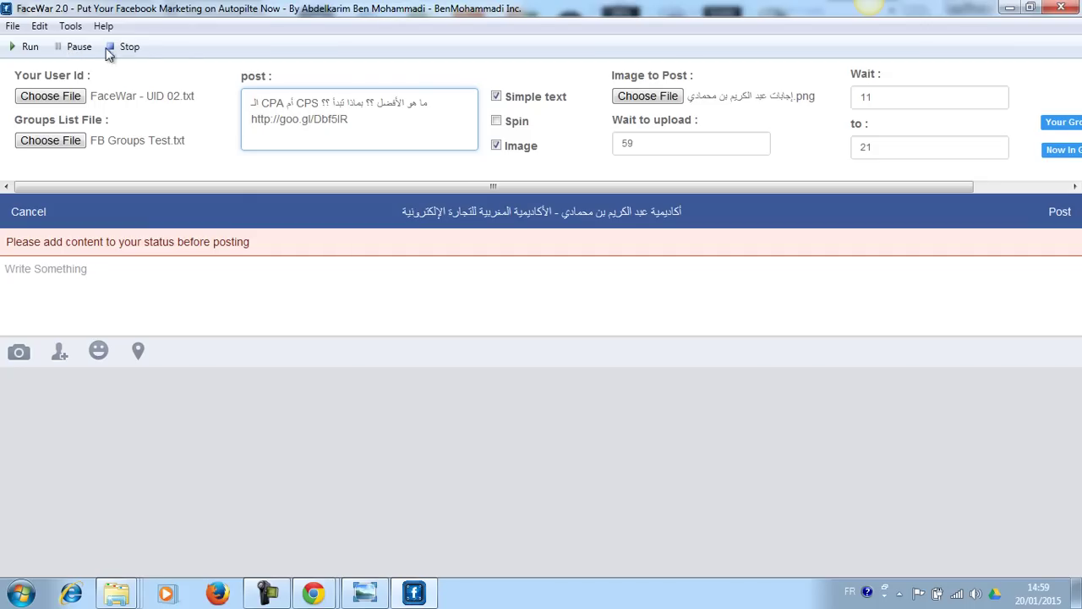
Step: Resume the posting run with the edited text and view the new post in the group's feed
left_click(26, 48)
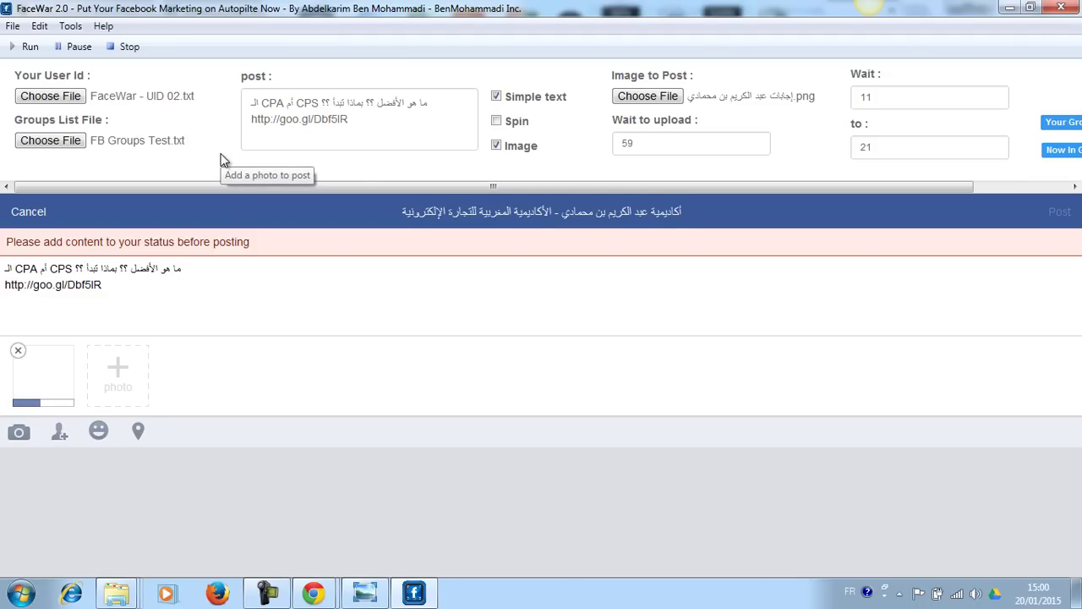
mouse_move(479, 42)
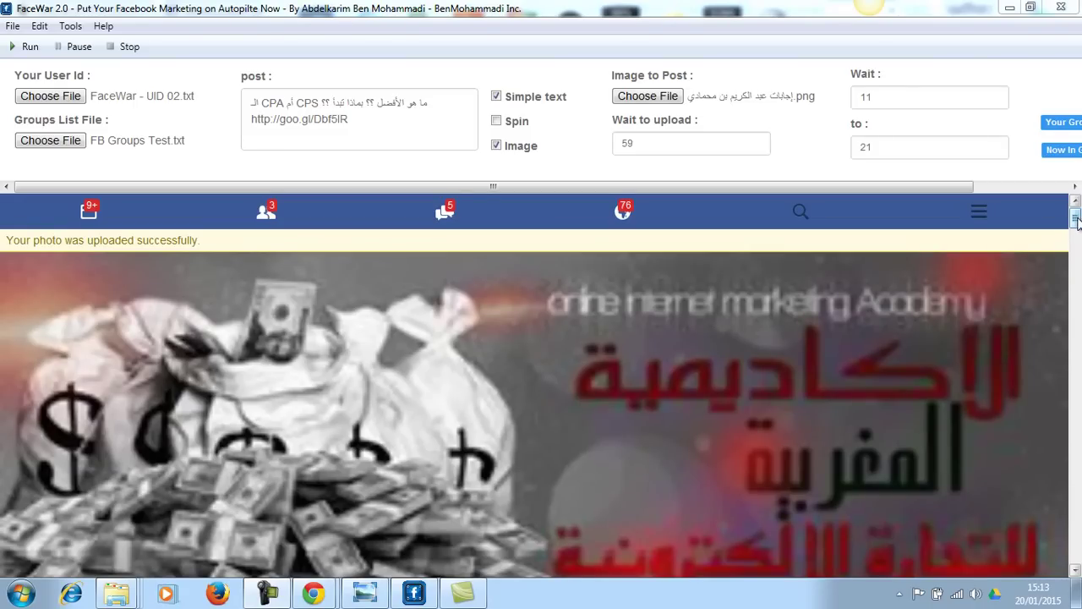
left_click_drag(1076, 222, 1077, 254)
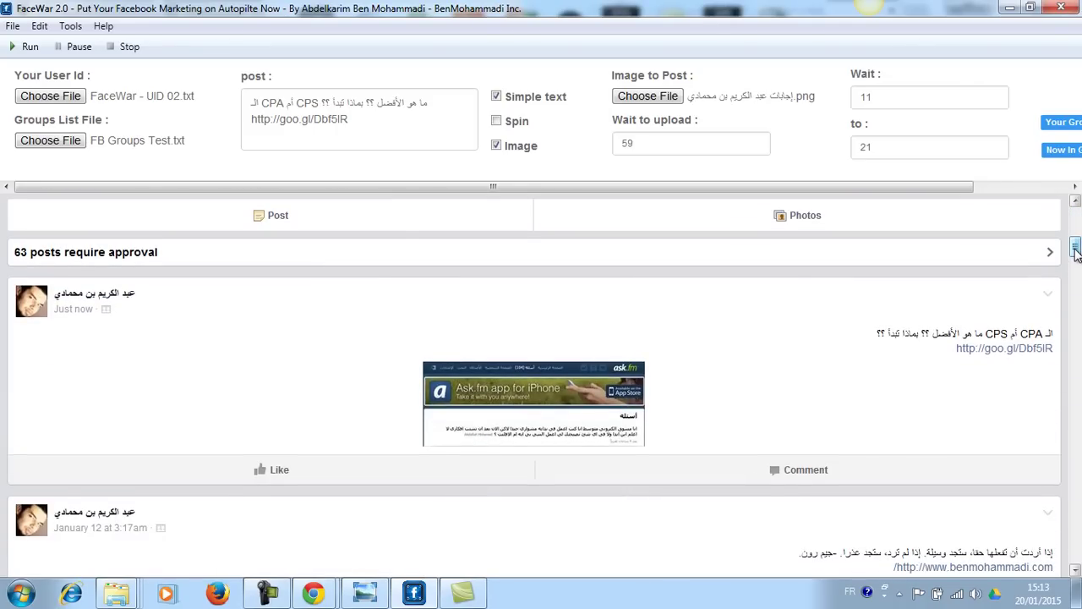